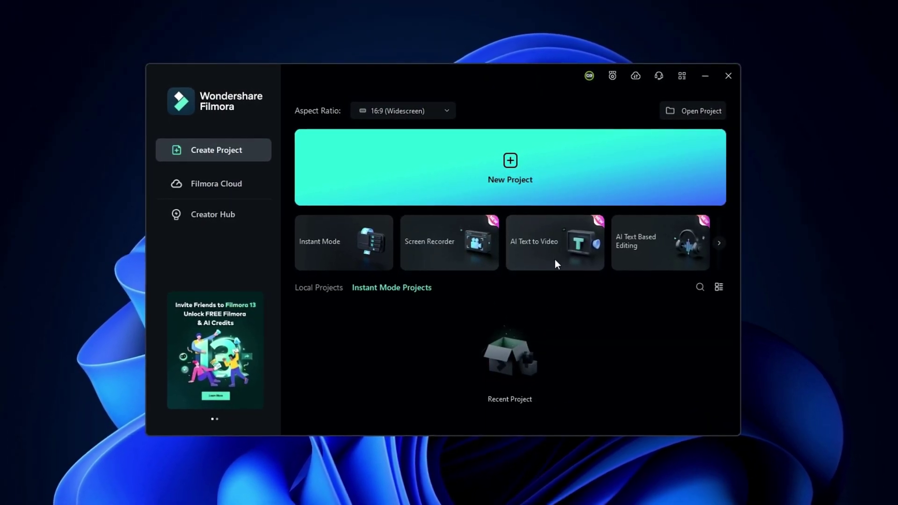
Step: Start AI text-to-video and enter the rough prompt '5 tips to be successdul lif' as video text
left_click(541, 250)
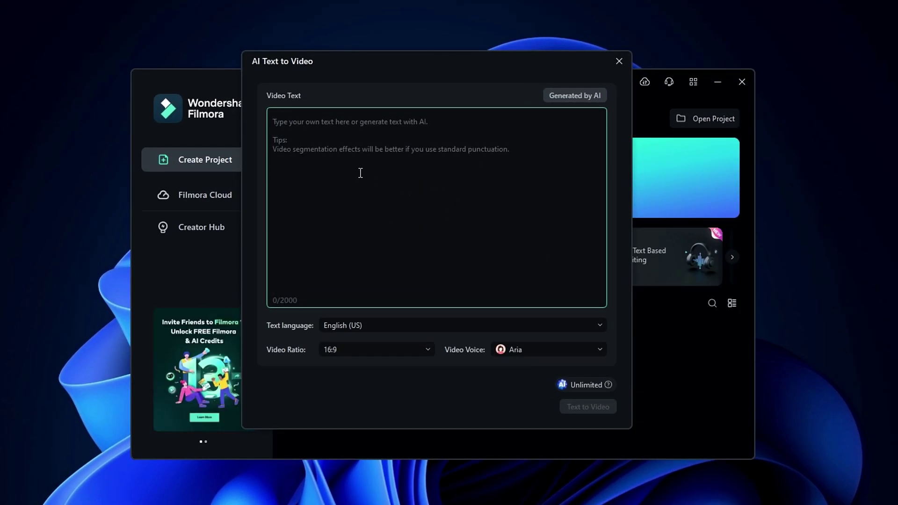
type("5 ")
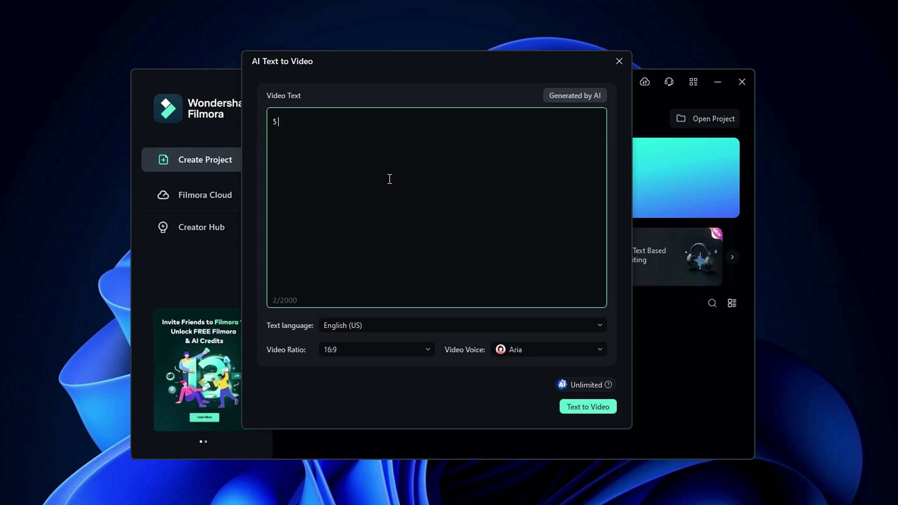
type("tips to be successdul life,")
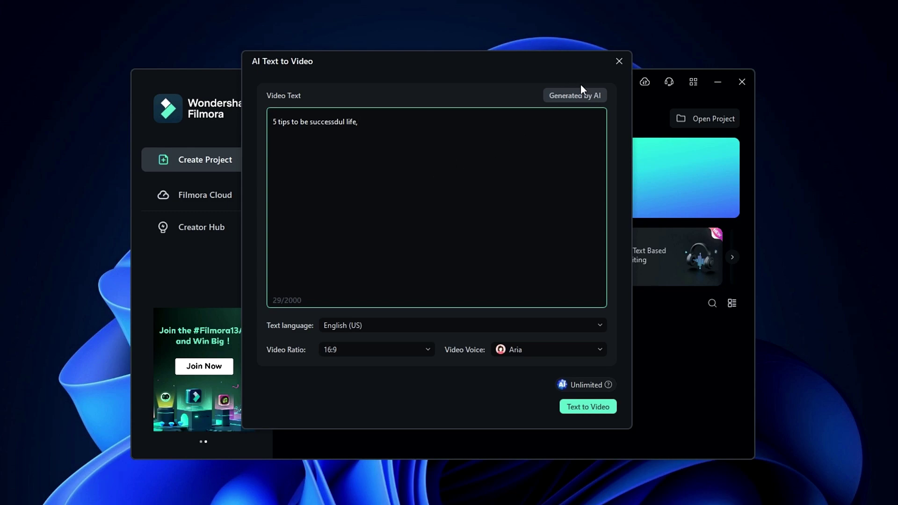
Step: Switch to AI-written text, keep Informative/explanatory article, and set the topic '5 tips to be a successful life'
left_click(574, 94)
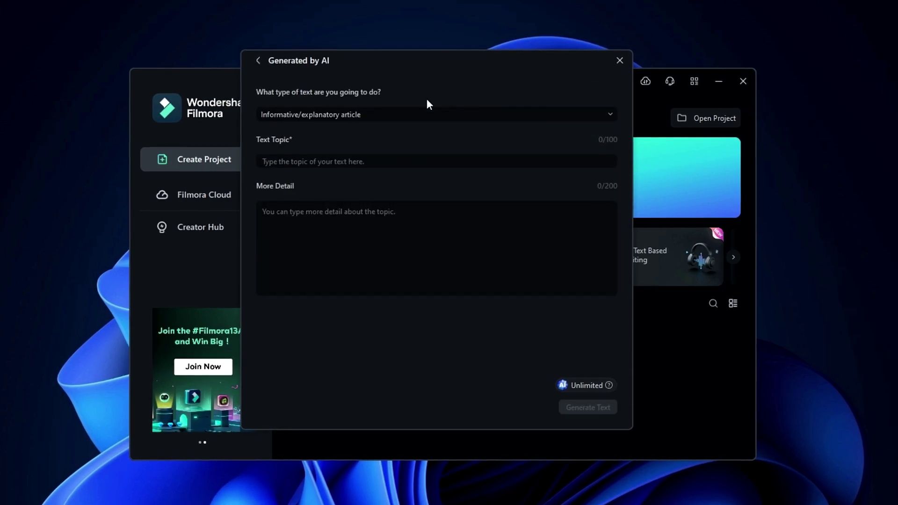
left_click(417, 115)
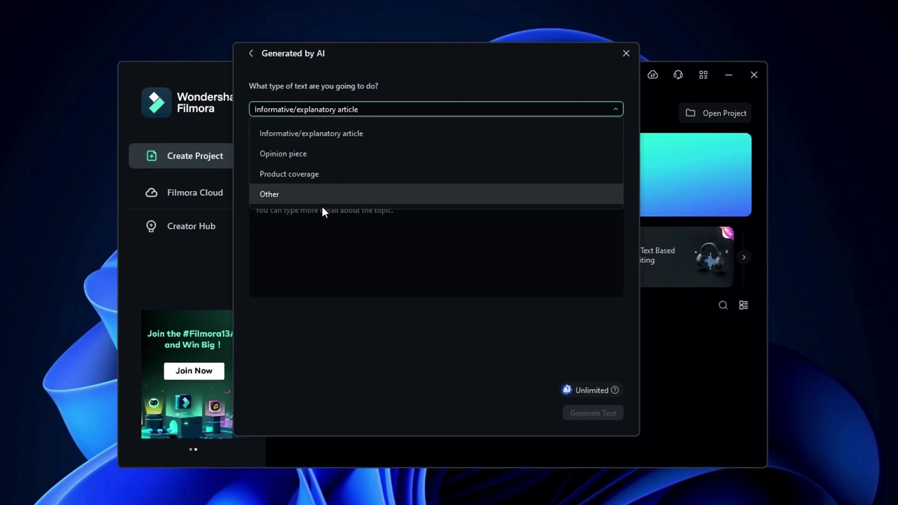
left_click(347, 135)
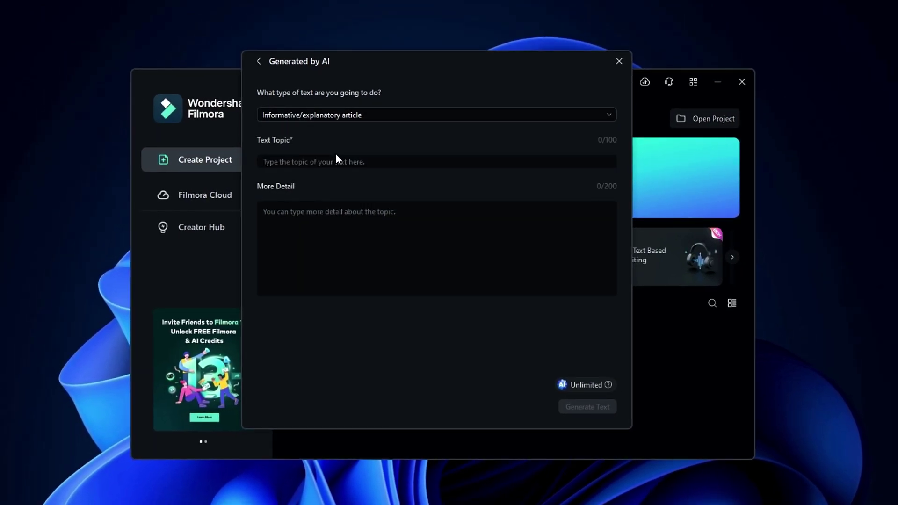
left_click(318, 163)
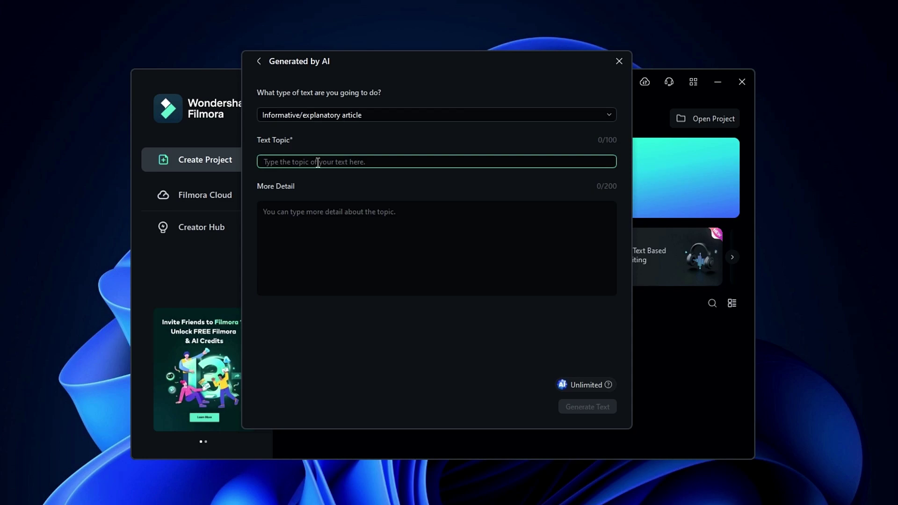
type("5 tips to be a su")
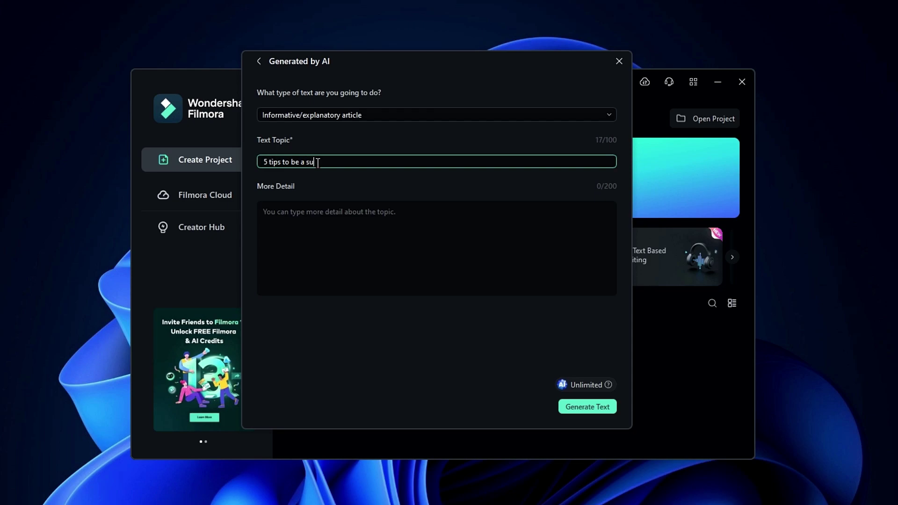
type("ccessful lifer")
key("BackSpace")
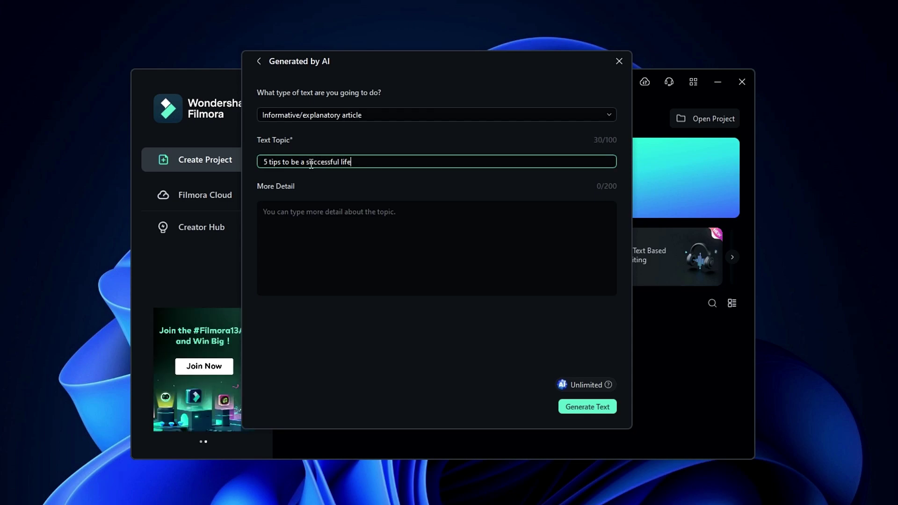
Step: Add the detail '5 best practices for a successful life', generate the script and replace the existing text
left_click(311, 217)
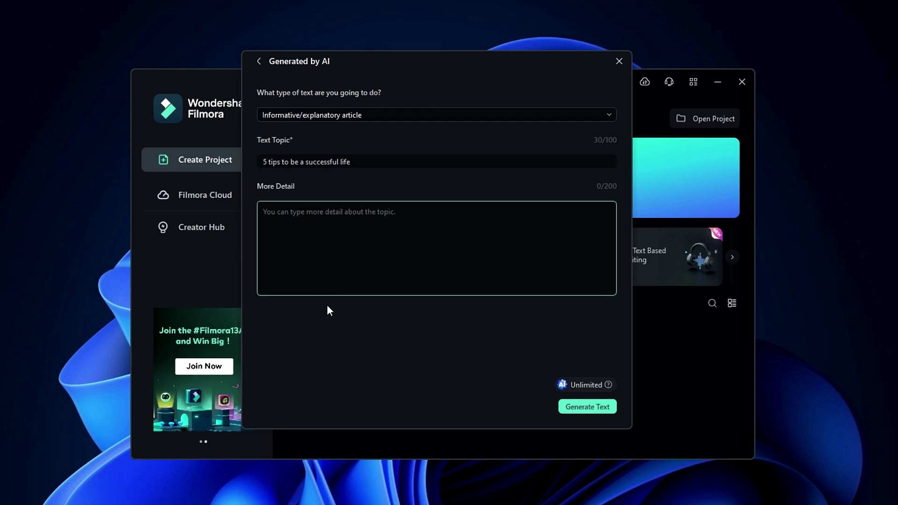
type("5 best practices for a successful")
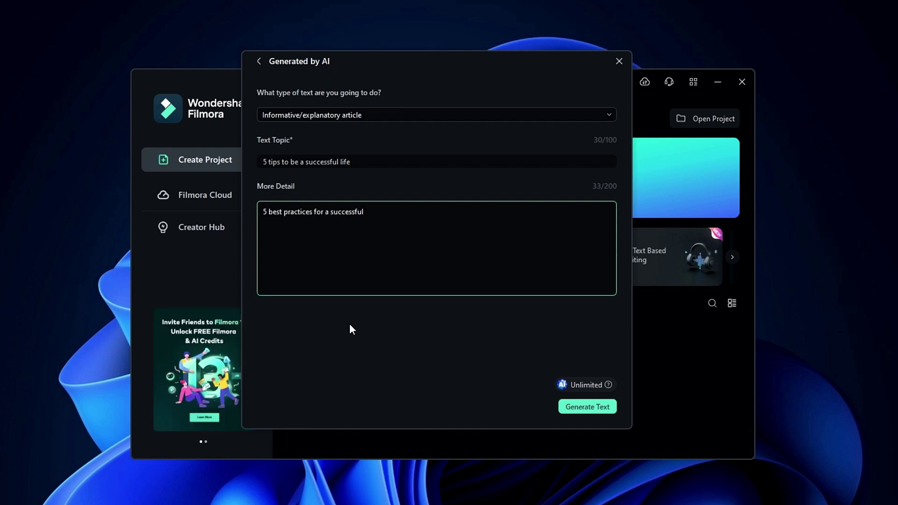
type(" life")
left_click(577, 414)
left_click(499, 253)
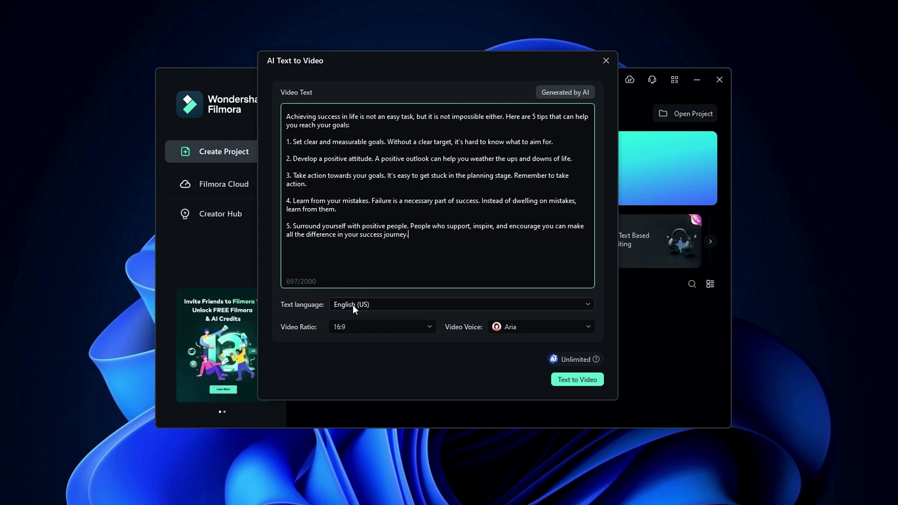
Step: Leave text language on English (US), choose 9:16 video ratio and Jenny as narrator
left_click(379, 304)
scroll(392, 343, "down", 8)
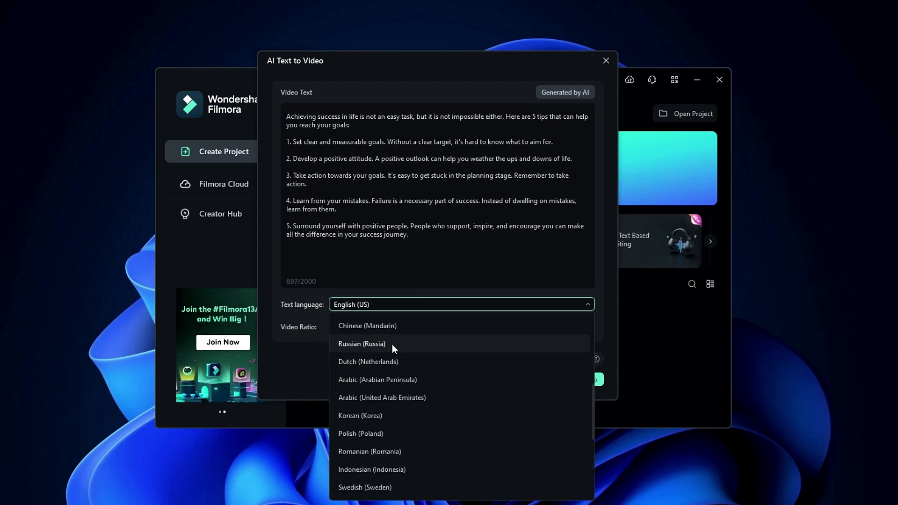
scroll(391, 393, "up", 8)
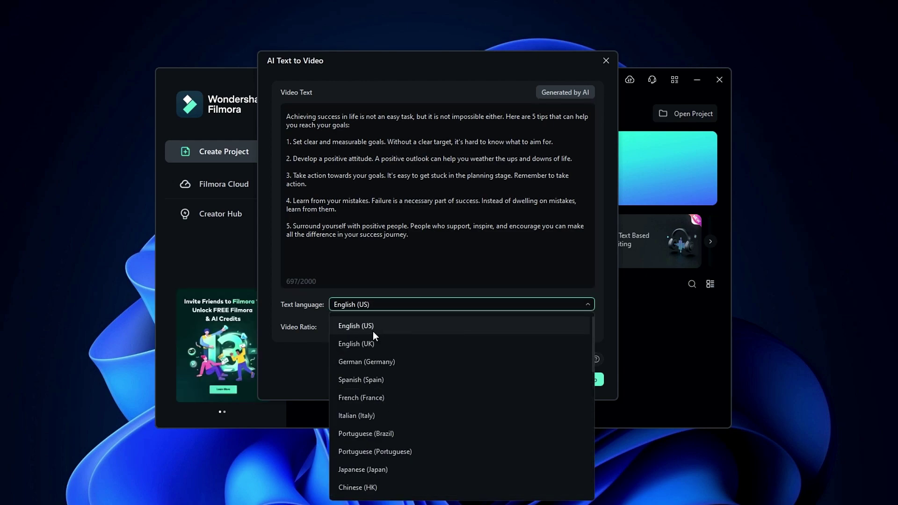
left_click(392, 327)
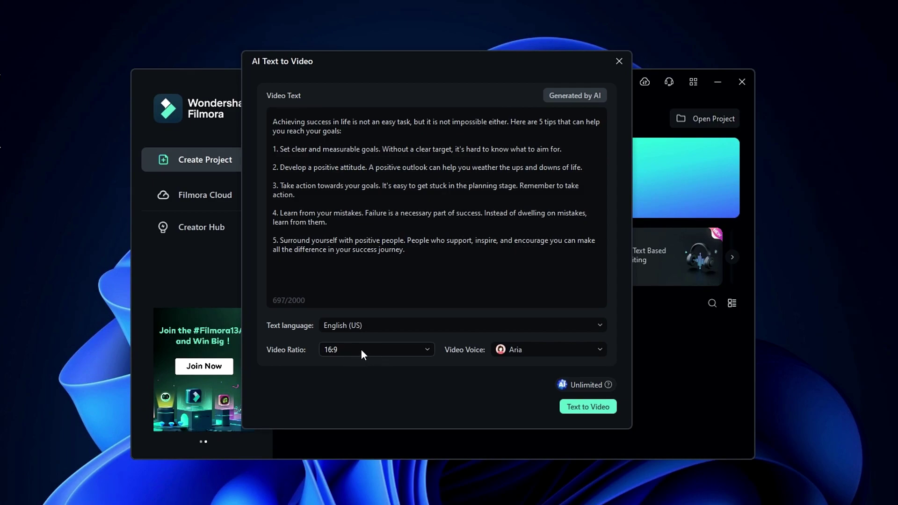
left_click(370, 349)
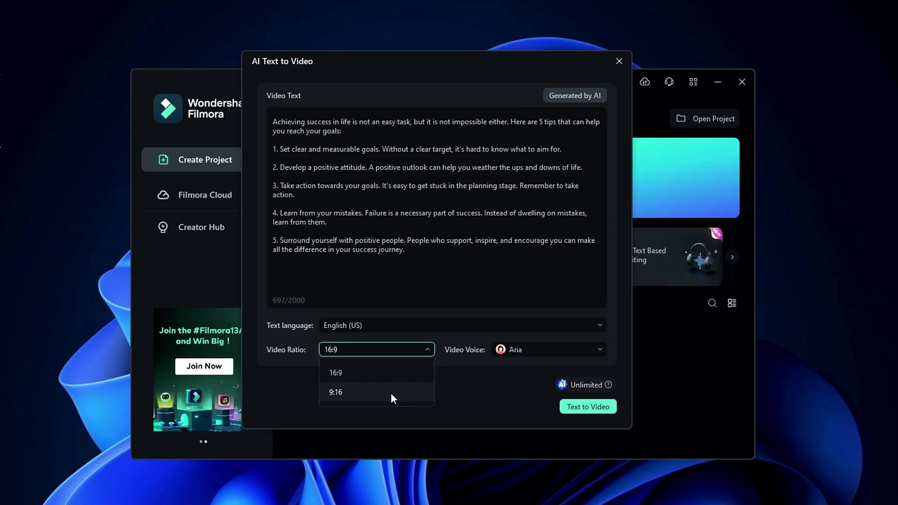
left_click(372, 391)
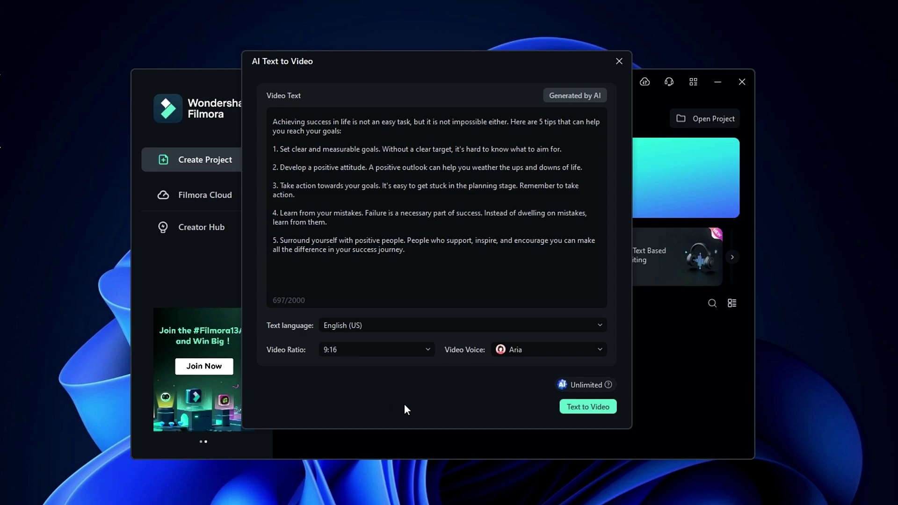
left_click(523, 352)
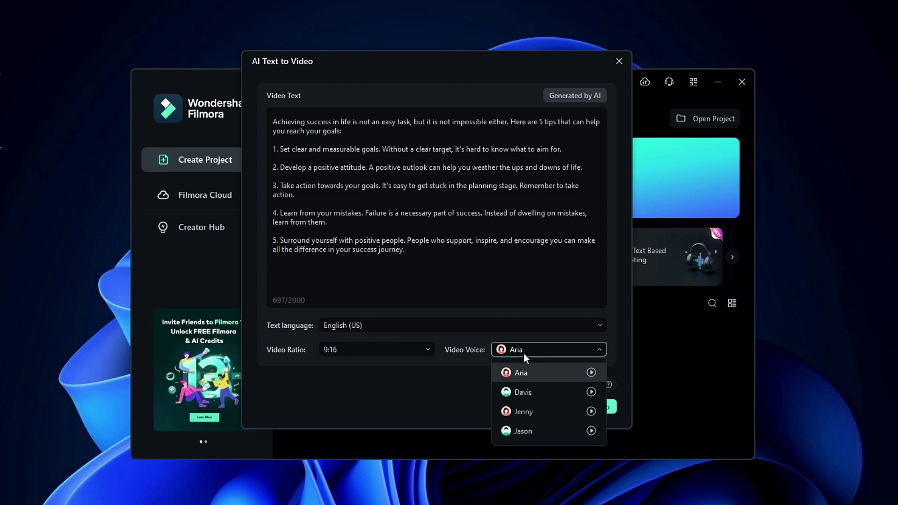
left_click(539, 411)
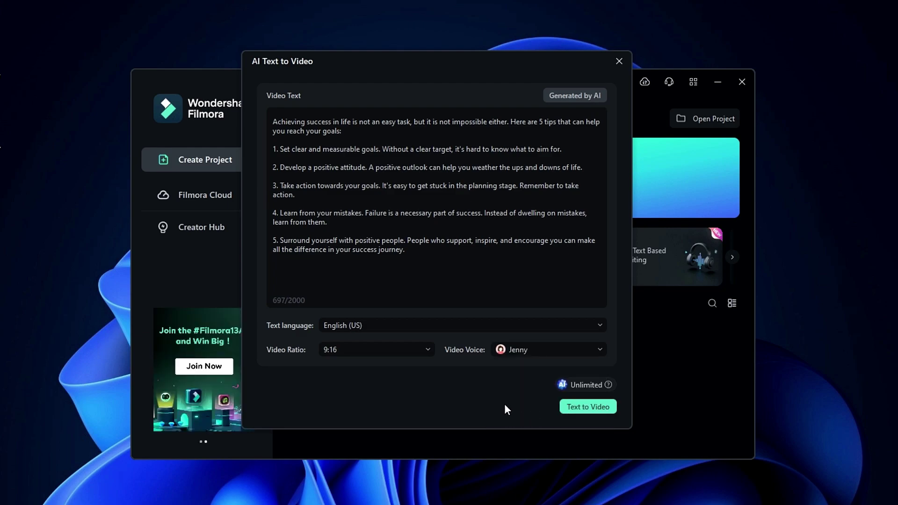
Step: Generate the video from the script, preview it, and select the pink revolver clip at 00:00:10:20
left_click(583, 411)
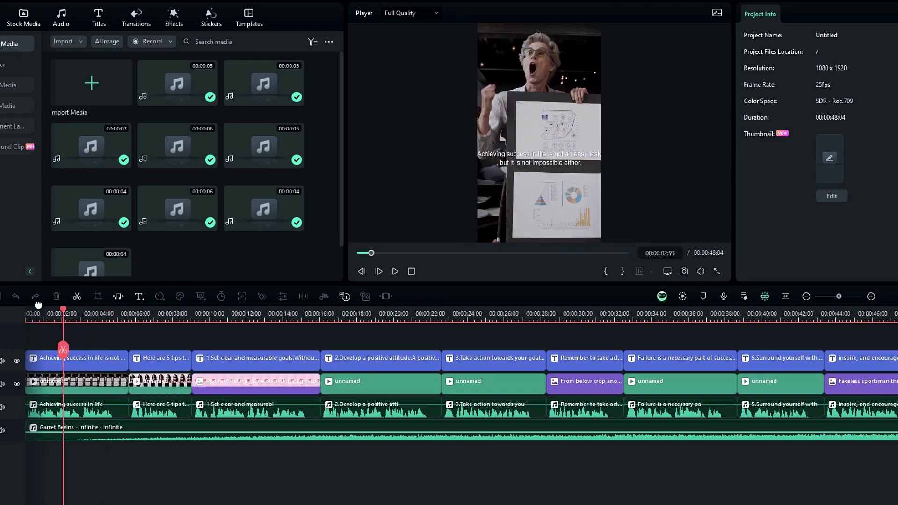
key("space")
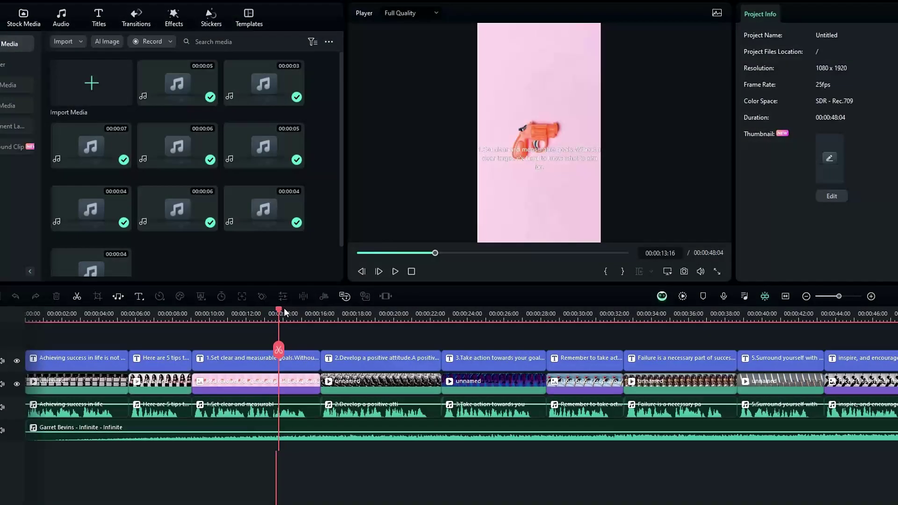
left_click(298, 307)
left_click(224, 309)
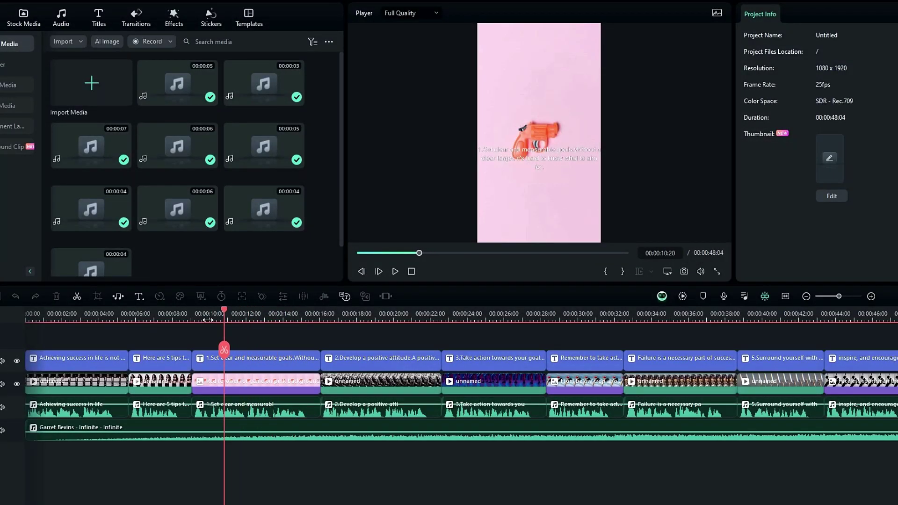
left_click(265, 385)
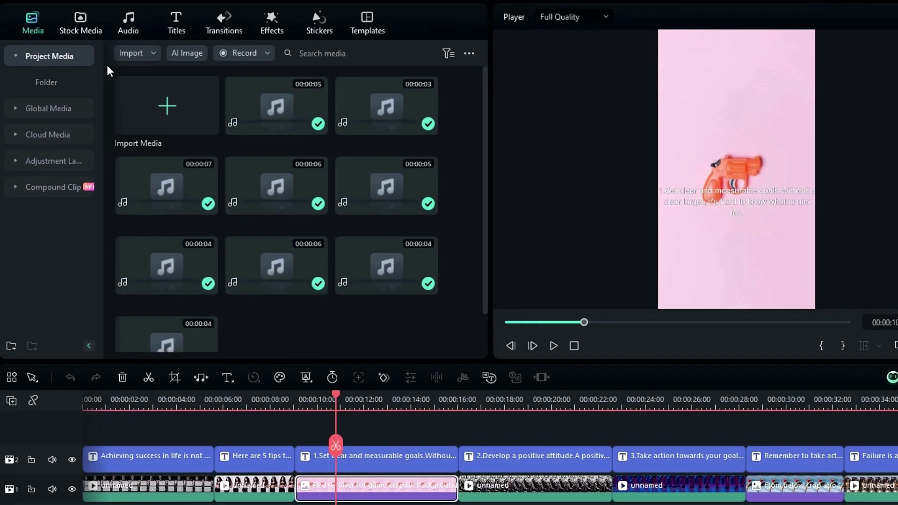
Step: Download the Pexels office-presentation clip and use it to replace the third timeline clip
left_click(85, 23)
left_click(43, 135)
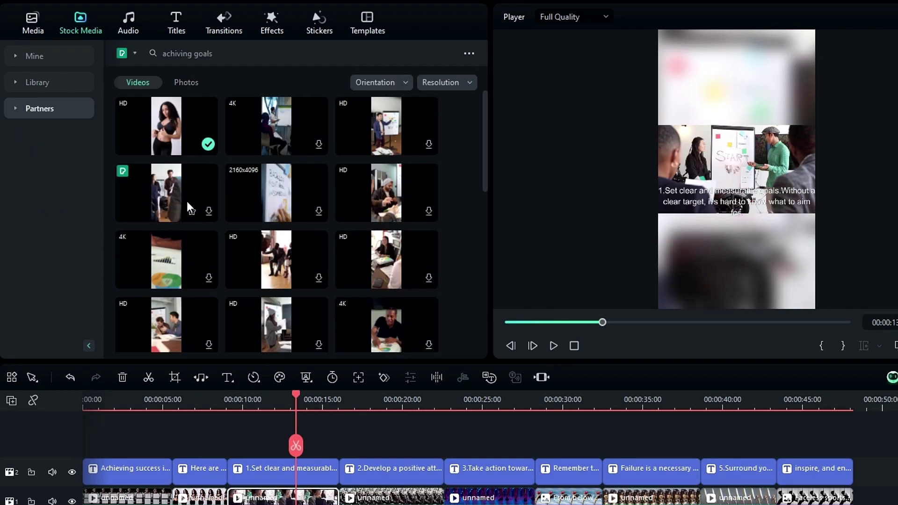
left_click(179, 195)
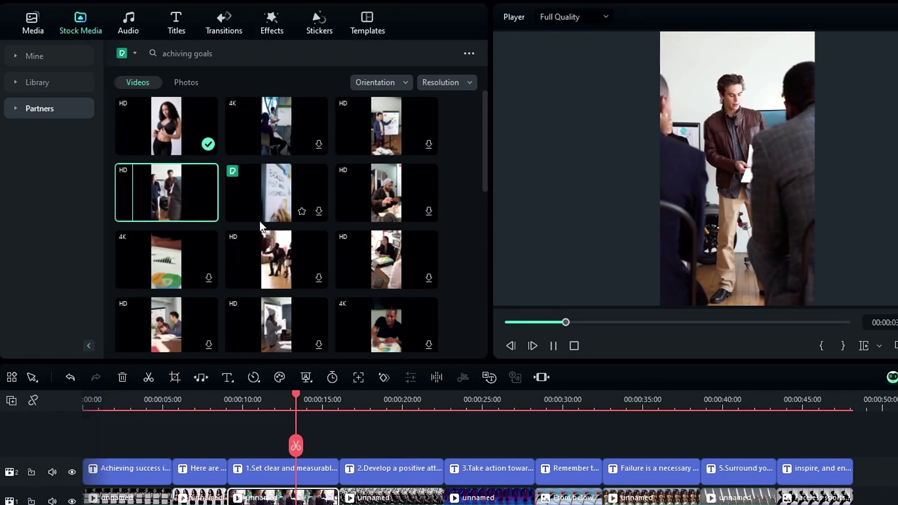
left_click_drag(138, 184, 265, 503)
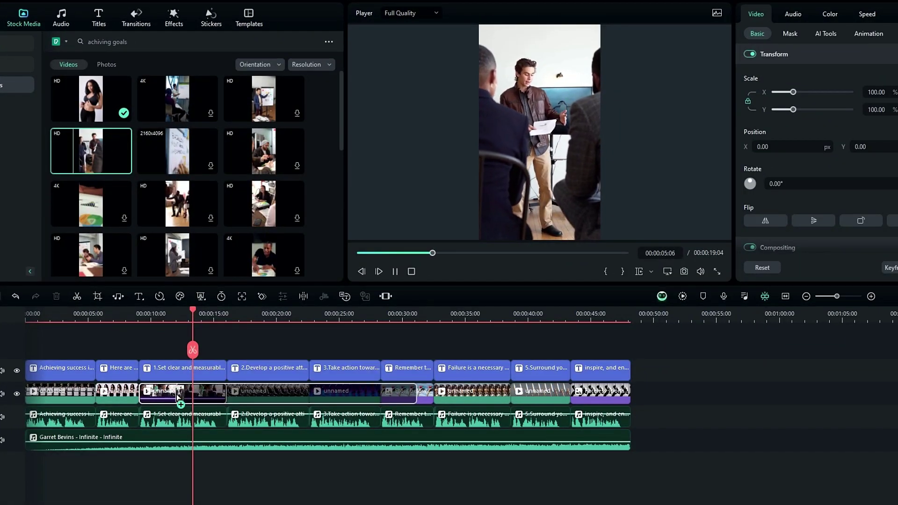
left_click_drag(169, 395, 169, 394)
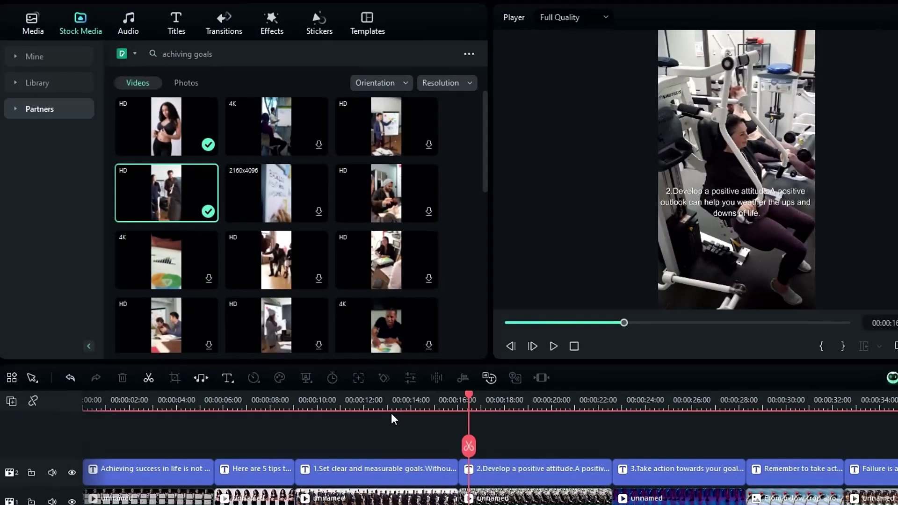
Step: Generate the Hopeful_001 background track with the Audio library's AI Music generator
left_click(143, 26)
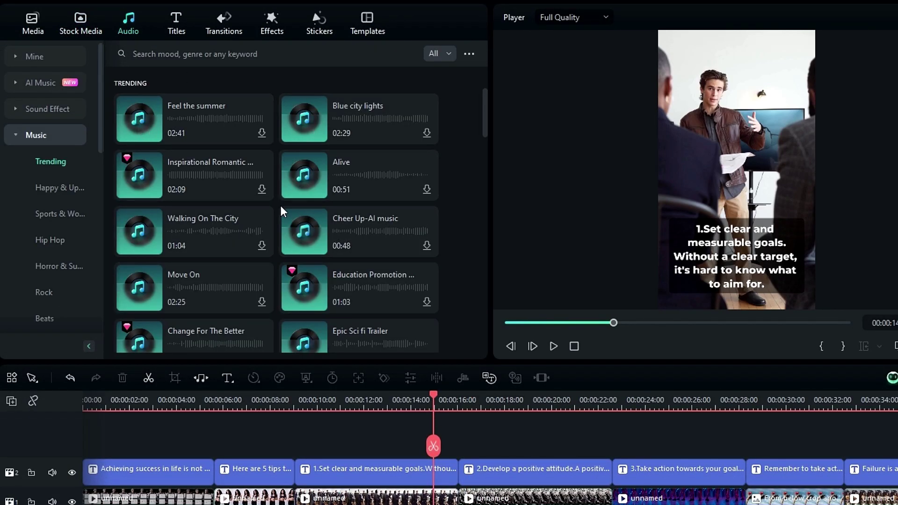
scroll(272, 218, "down", 10)
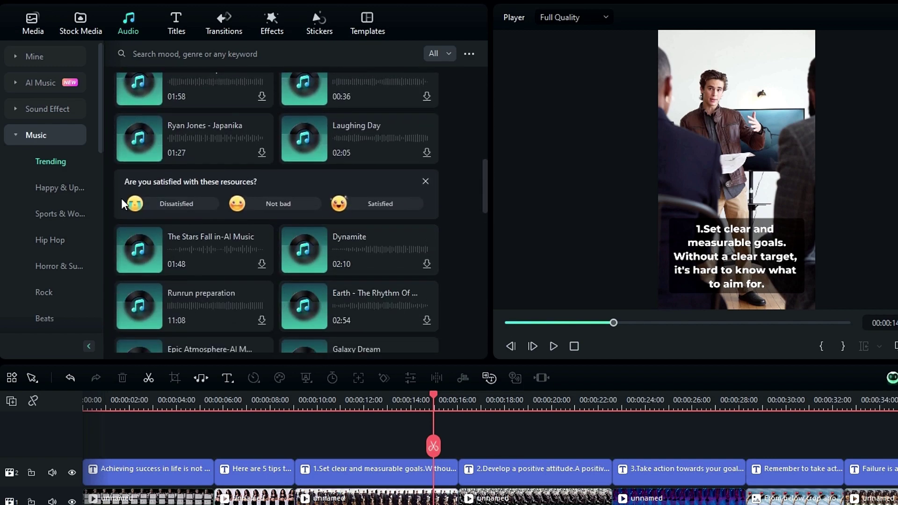
scroll(141, 188, "up", 4)
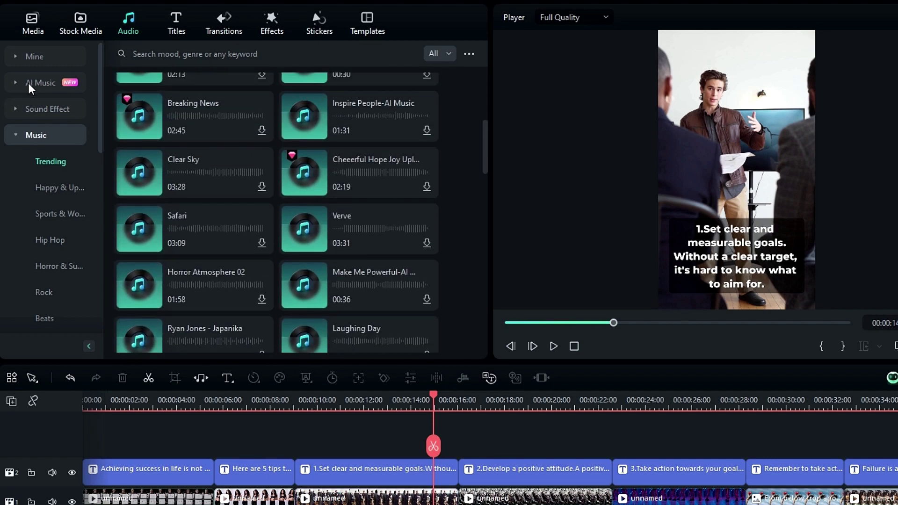
left_click(29, 83)
left_click(343, 268)
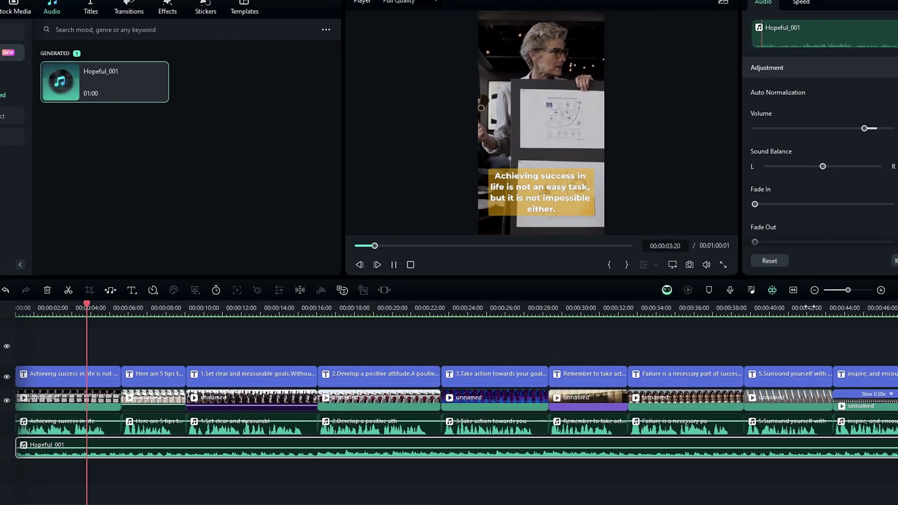
Step: Trim the Hopeful_001 music at the video's end, 00:00:48:04
scroll(752, 323, "down", 2)
left_click(736, 327)
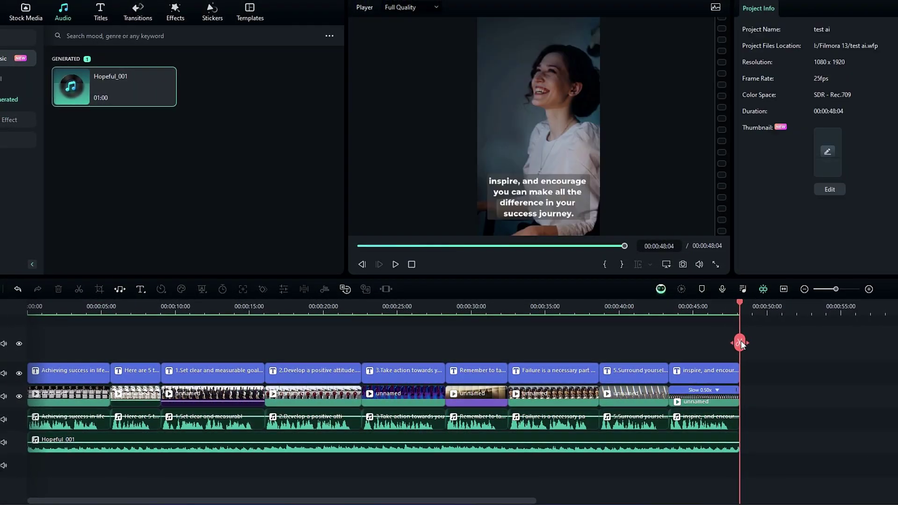
key("space")
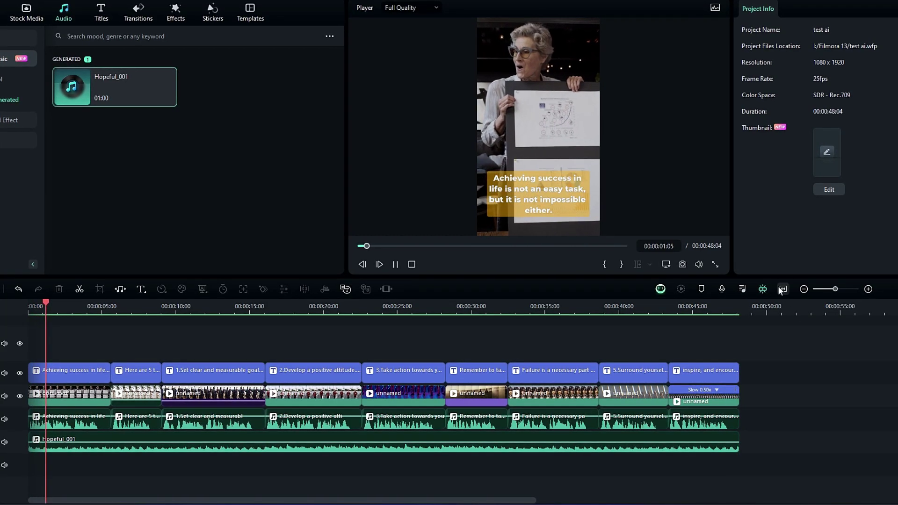
scroll(762, 318, "up", 2)
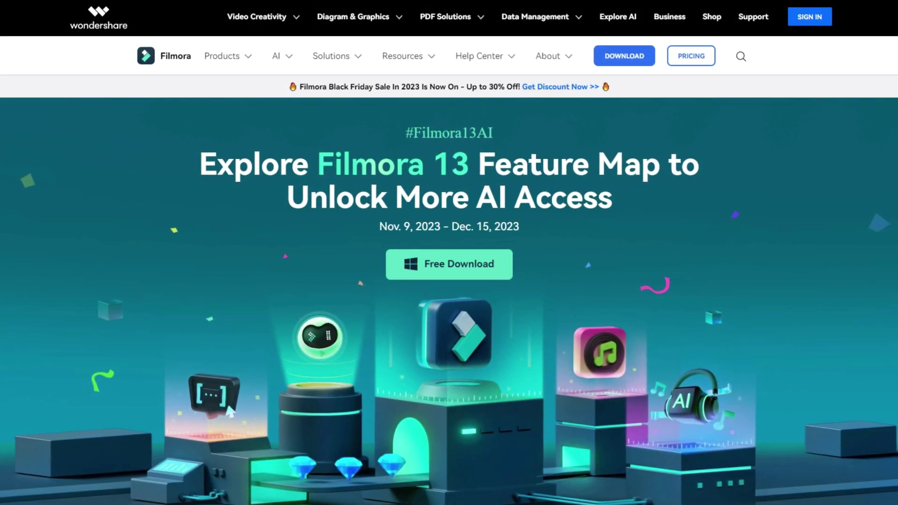
Step: Scroll the Filmora 13 Feature Map page down to the numbered AI feature challenge cards
scroll(449, 281, "down", 1)
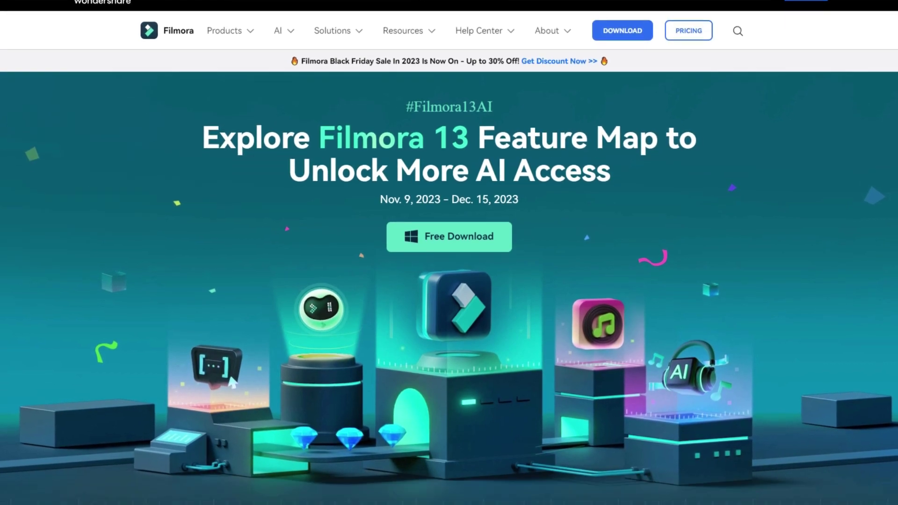
scroll(449, 281, "down", 9)
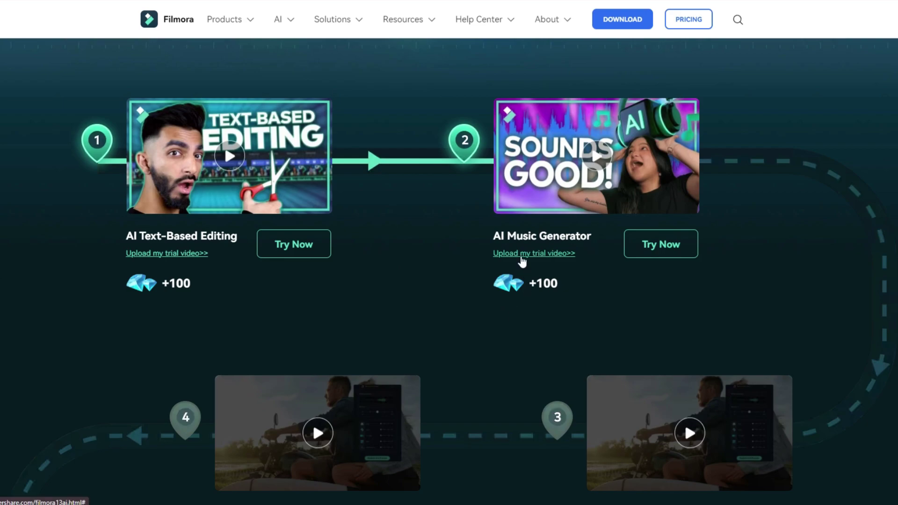
Step: Open the AI Music Generator trial-video upload form and inspect the Feature You Tried list without choosing
left_click(521, 256)
scroll(611, 262, "down", 1)
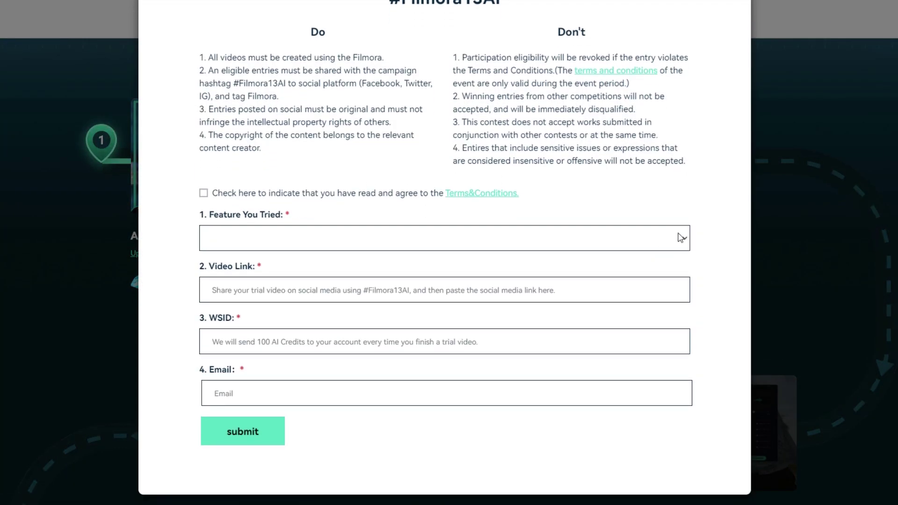
left_click(681, 238)
left_click(681, 247)
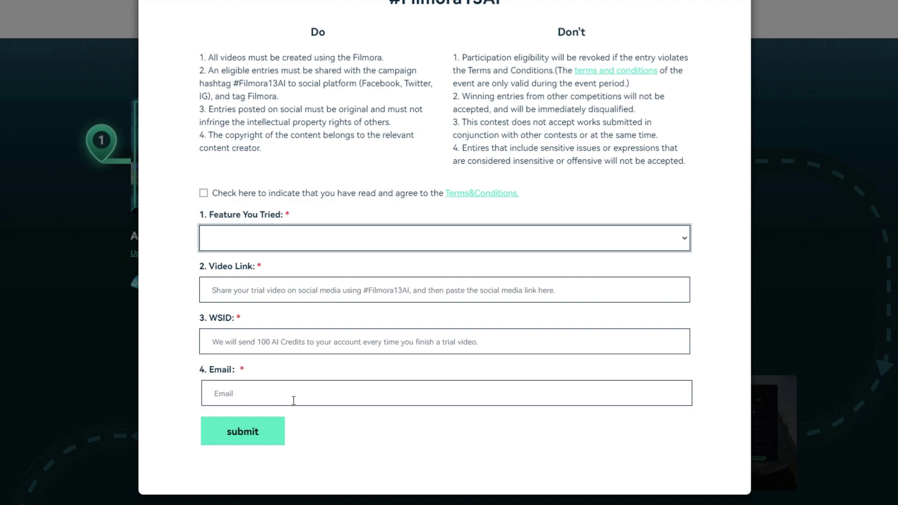
scroll(325, 411, "up", 2)
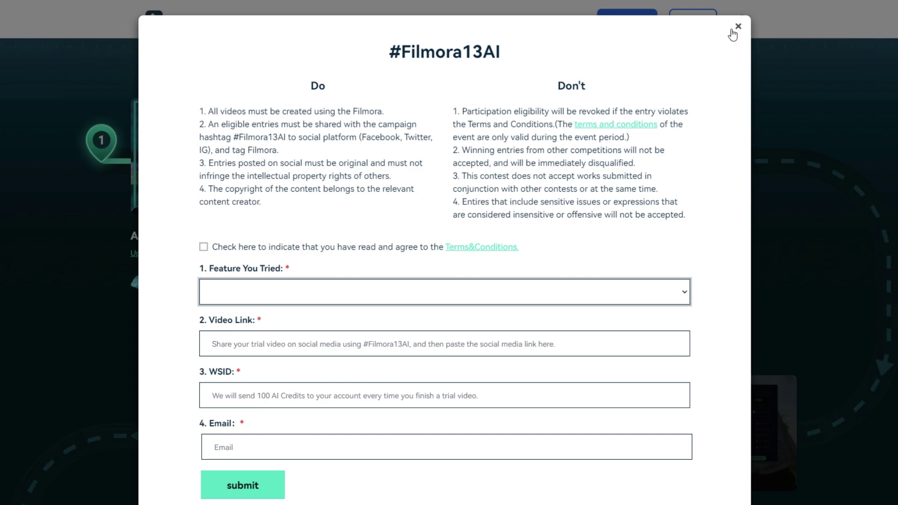
Step: Close the submission form and browse the prize vote form's options
left_click(734, 29)
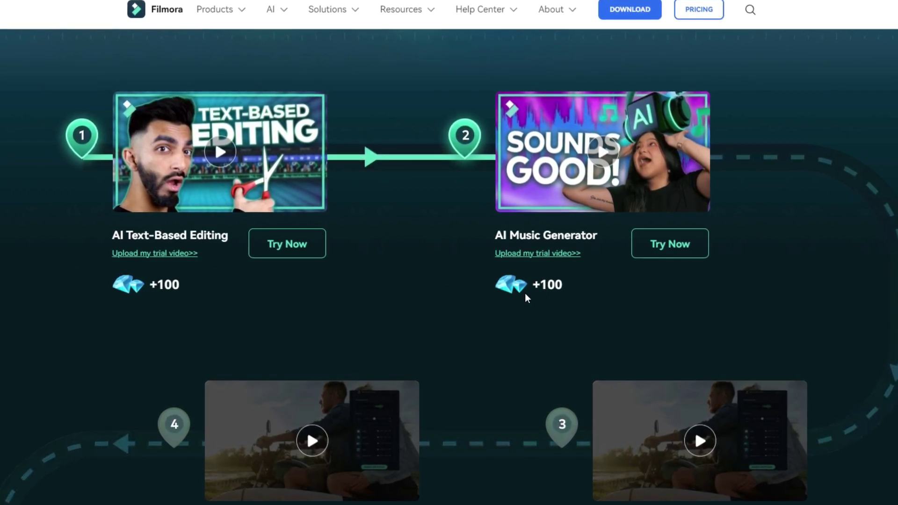
scroll(354, 187, "down", 1)
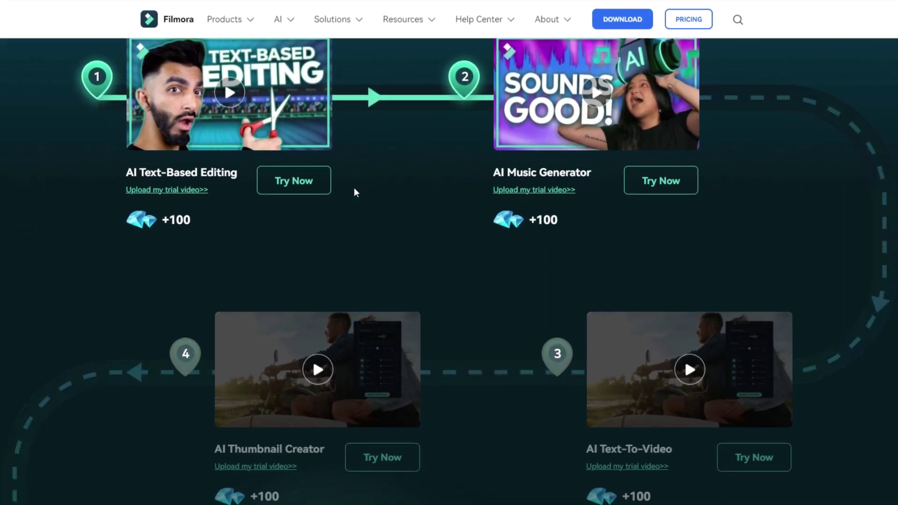
scroll(354, 192, "down", 7)
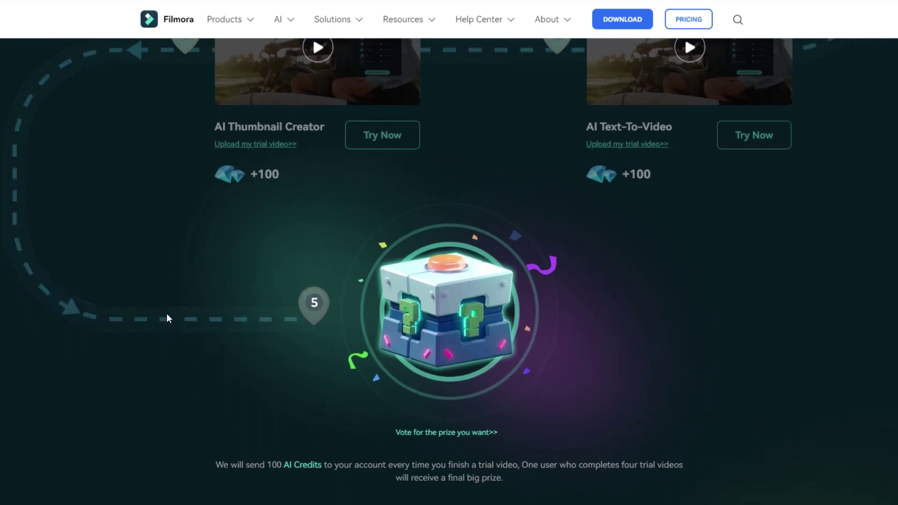
scroll(484, 355, "down", 1)
left_click(461, 388)
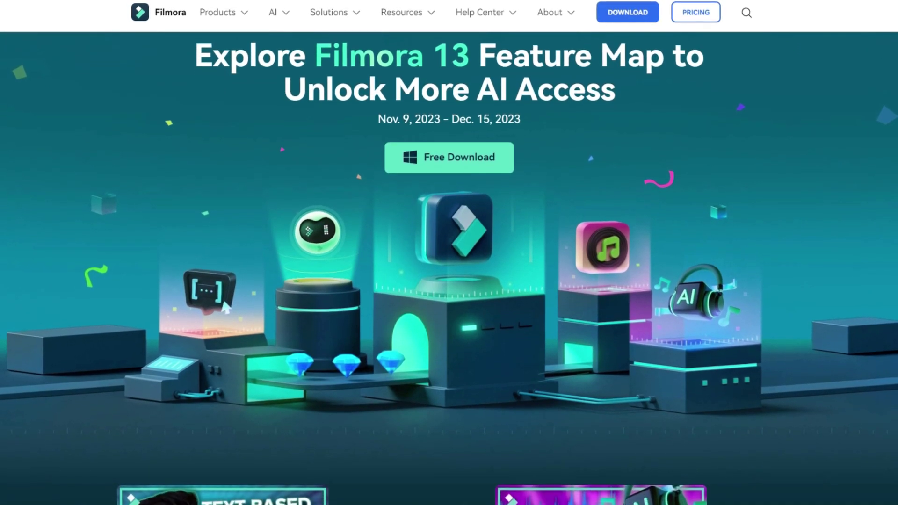
scroll(448, 281, "down", 2)
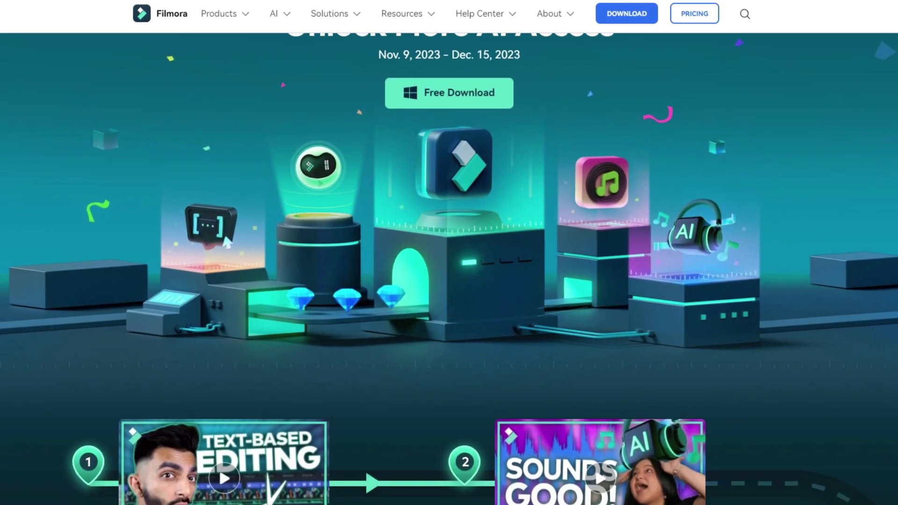
scroll(449, 281, "down", 2)
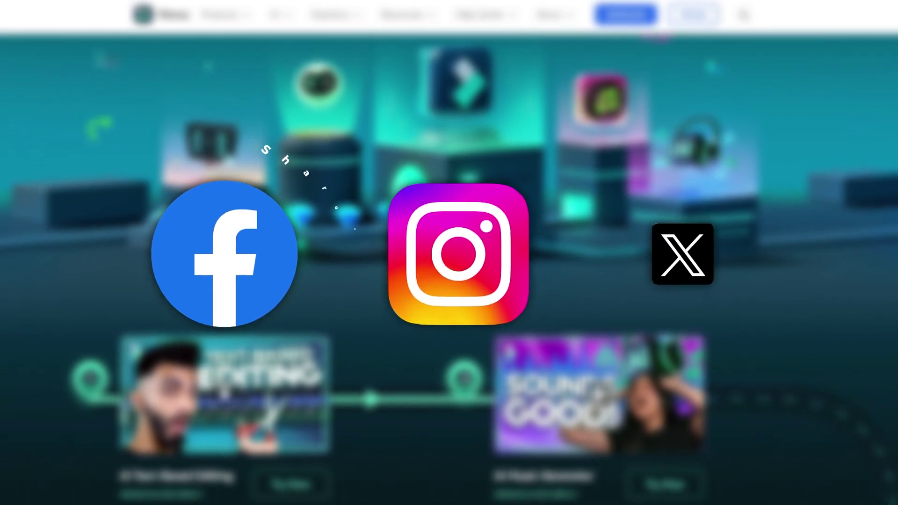
scroll(449, 281, "down", 2)
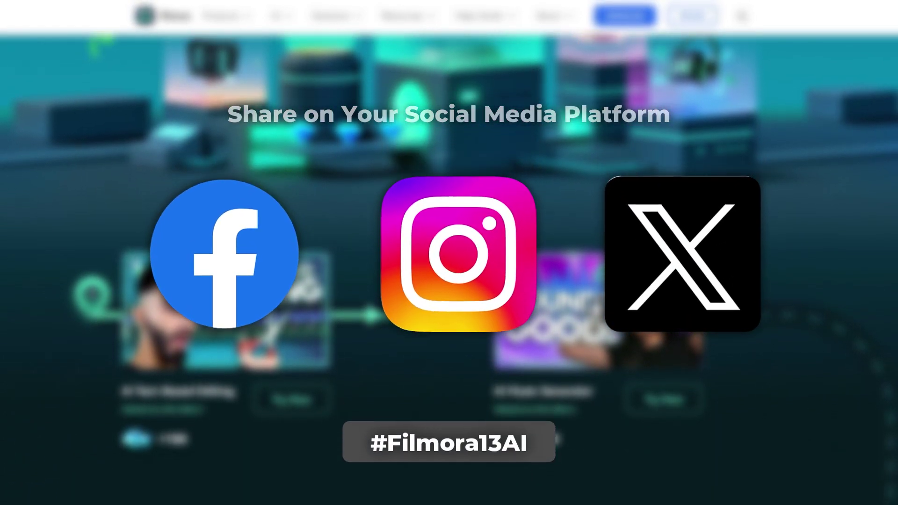
scroll(449, 281, "down", 2)
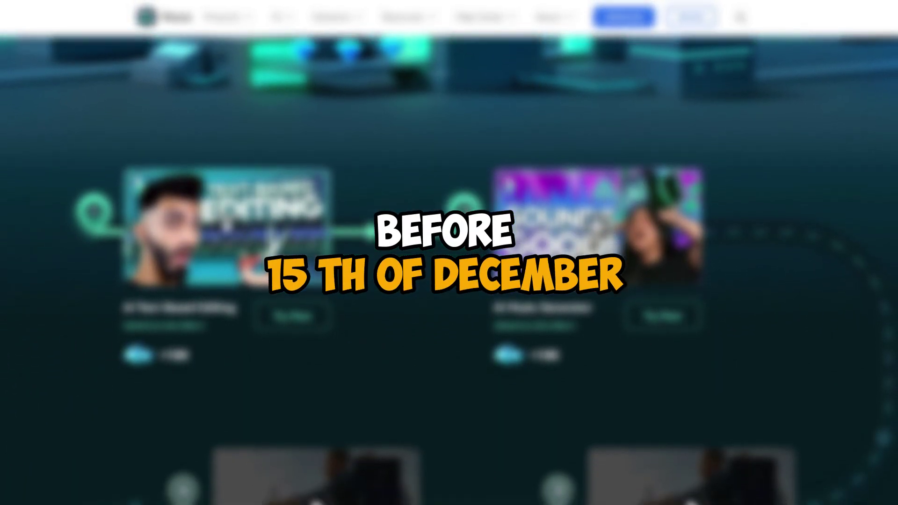
scroll(449, 281, "down", 2)
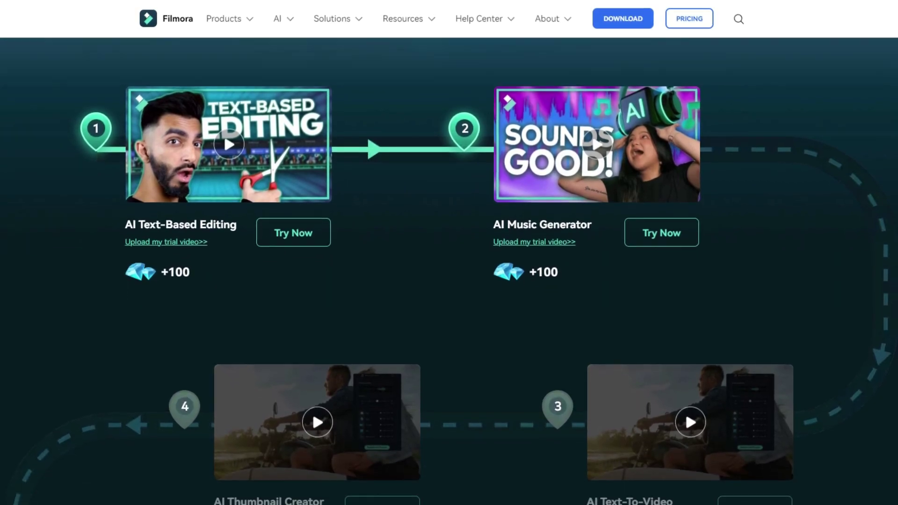